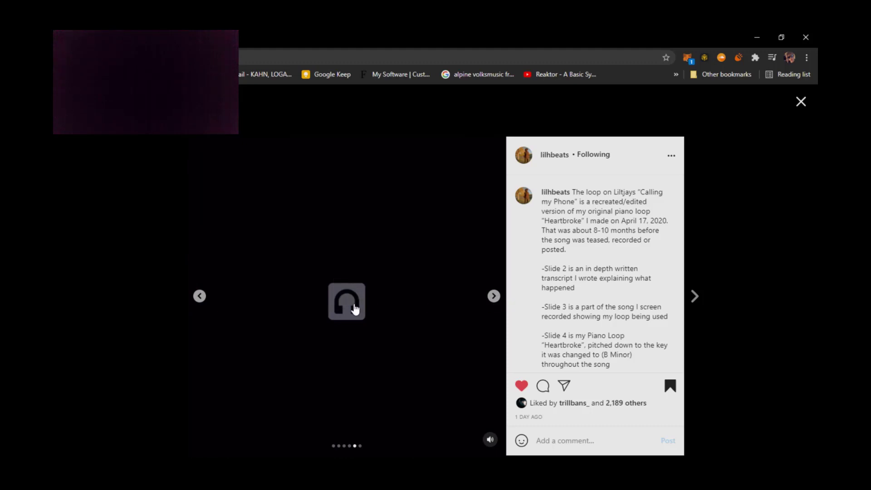
# - Pause the video in lilhbeats' Instagram post and look through the comments beneath its caption
pyautogui.click(355, 309)
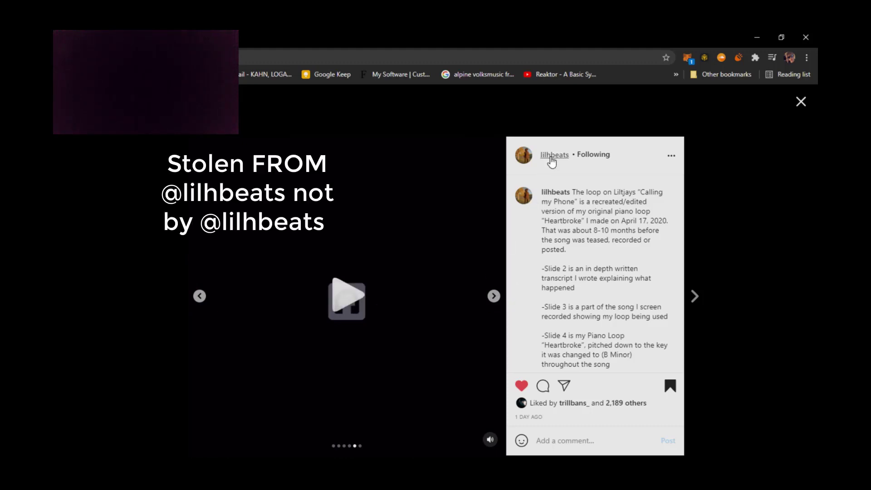
pyautogui.scroll(-2, 592, 273)
pyautogui.scroll(-5, 592, 272)
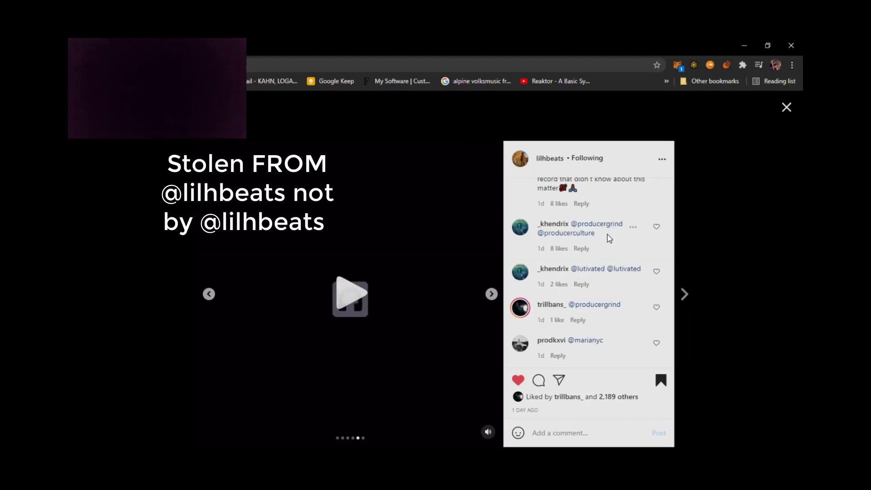
pyautogui.scroll(-4, 590, 241)
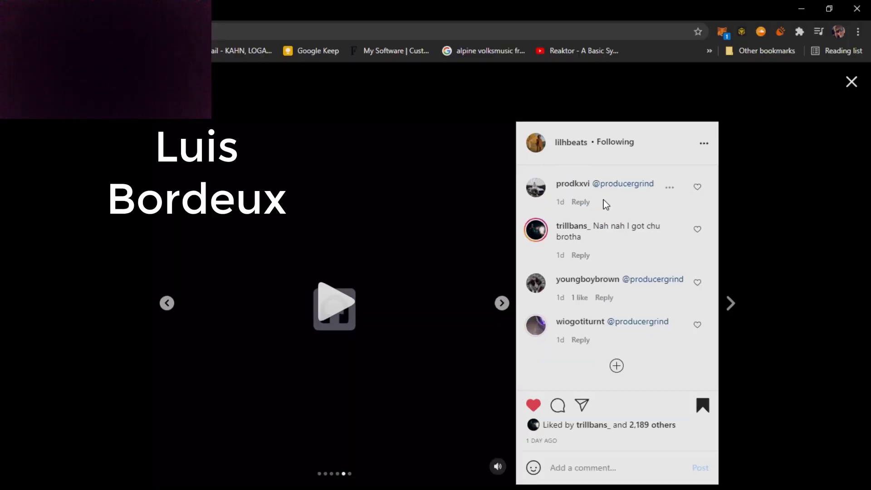
pyautogui.scroll(1, 634, 237)
pyautogui.scroll(4, 663, 274)
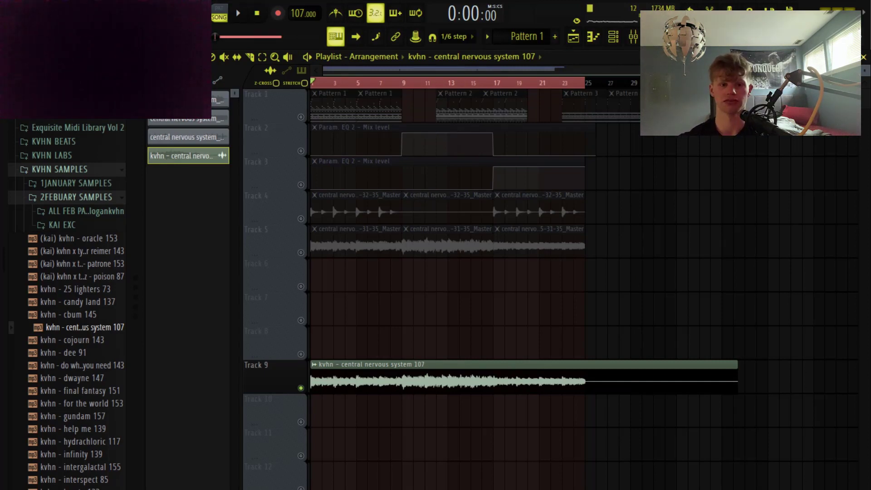
# - Switch to FL Studio and play the "kvhn - central nervous system 107" clip on Track 9 of the playlist
pyautogui.press('space')
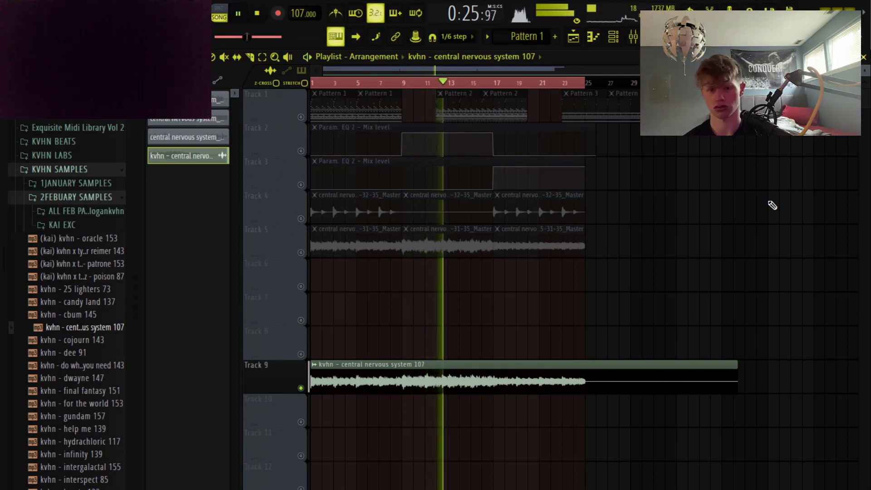
pyautogui.press('space')
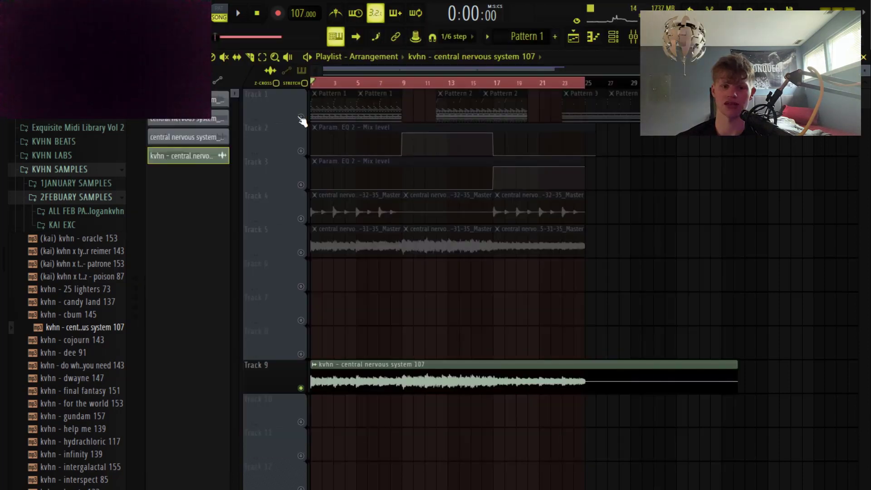
# - Open Pattern 1's channels, move the ElectraX plugin window clear of the channel rack, and open the ElectraX piano roll
pyautogui.doubleClick(368, 103)
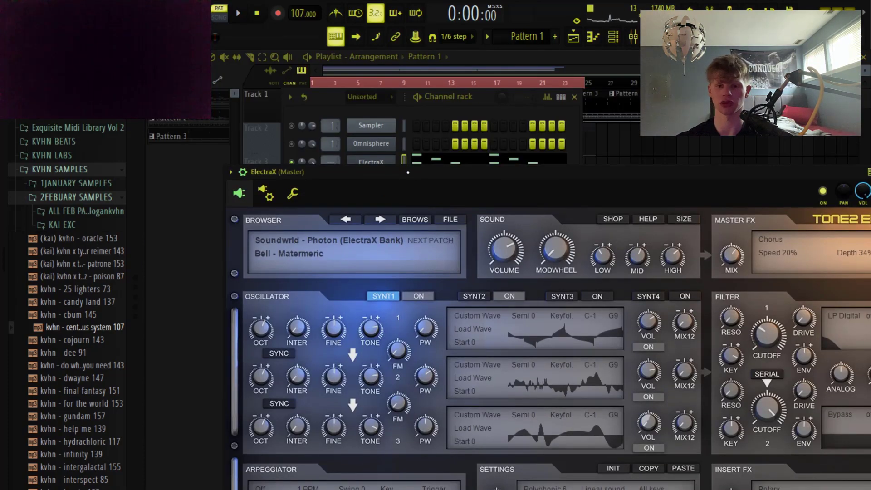
pyautogui.moveTo(412, 175); pyautogui.dragTo(386, 159)
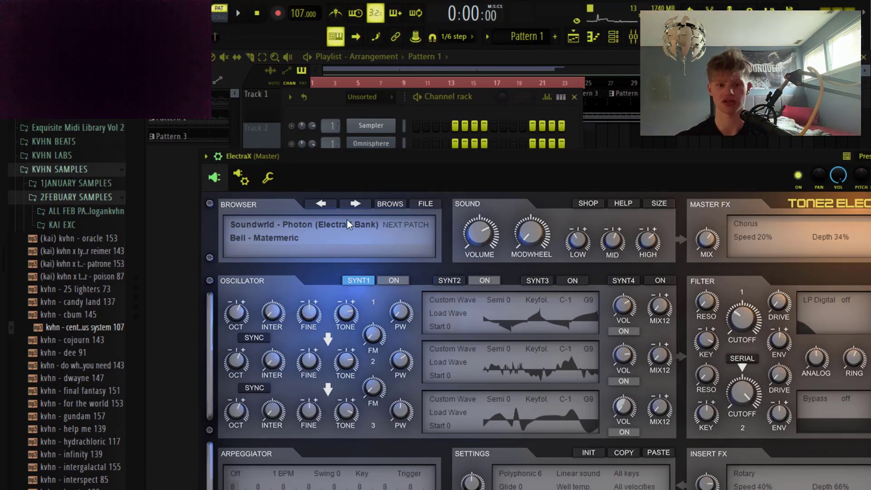
pyautogui.moveTo(376, 155); pyautogui.dragTo(359, 186)
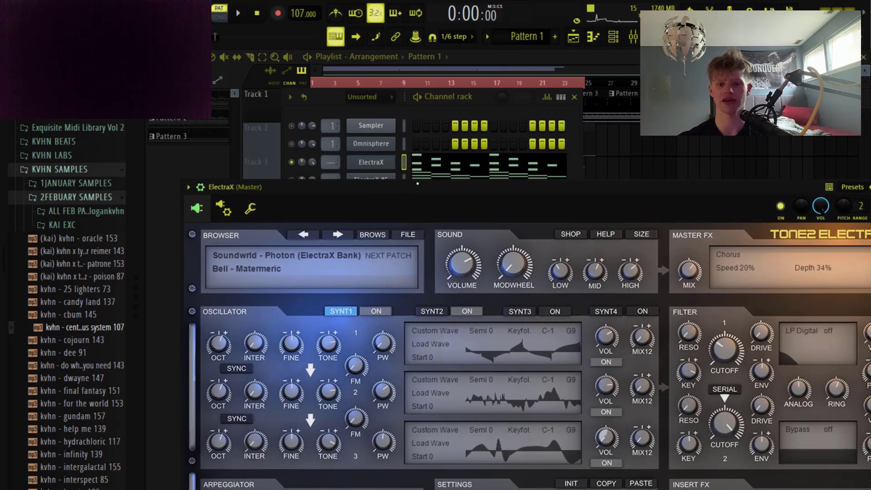
pyautogui.press('space')
pyautogui.click(476, 167)
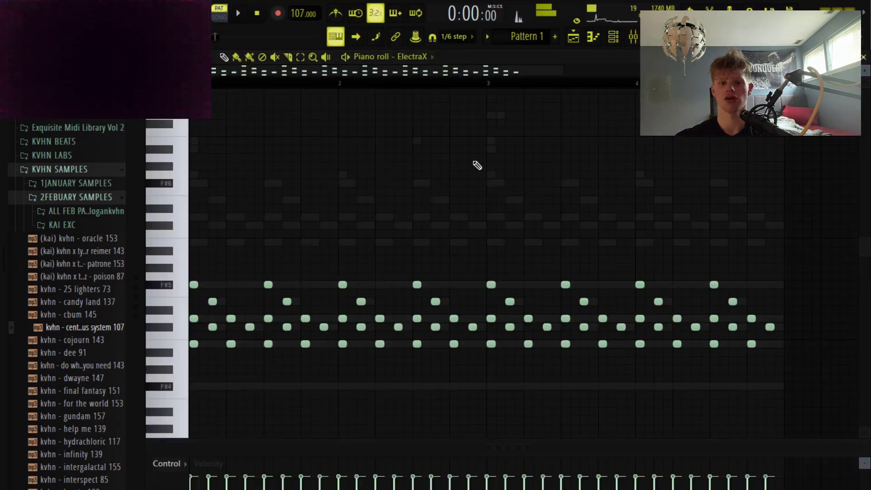
# - Examine the pitches in the opening of the ElectraX melody and play the pattern back
pyautogui.scroll(1, 474, 189)
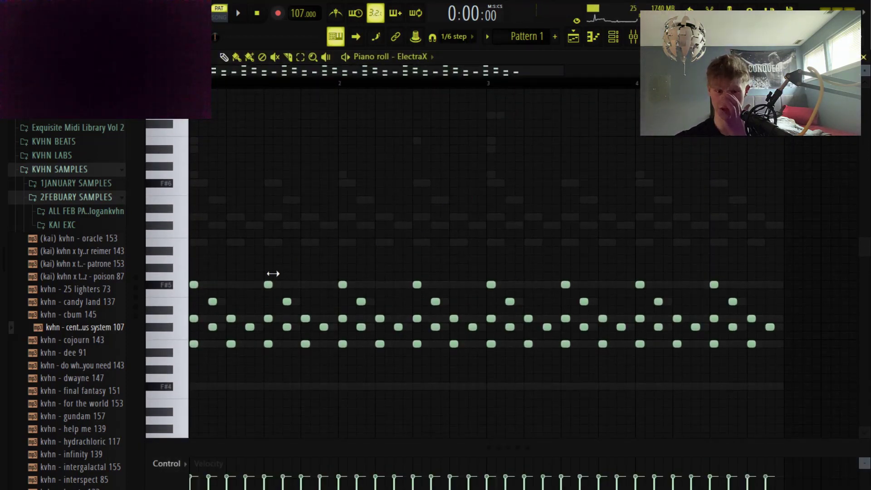
pyautogui.moveTo(295, 382); pyautogui.dragTo(29, 206)
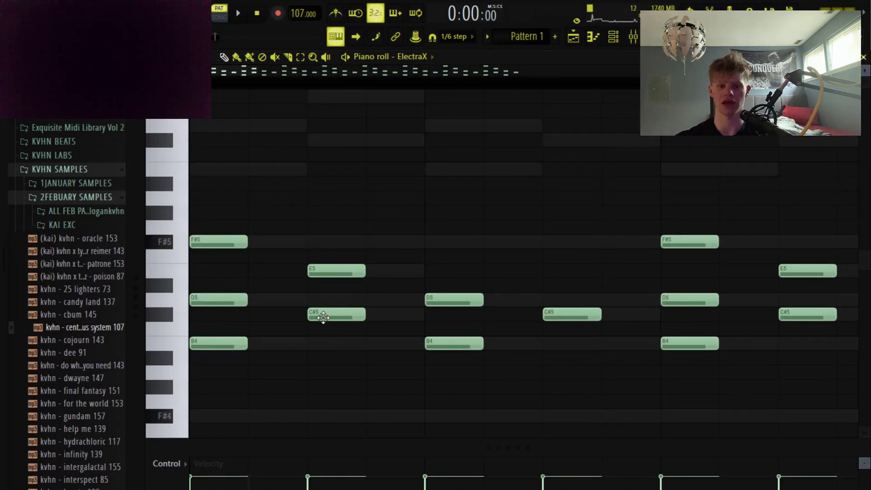
pyautogui.moveTo(324, 335); pyautogui.dragTo(342, 271)
pyautogui.click(463, 285)
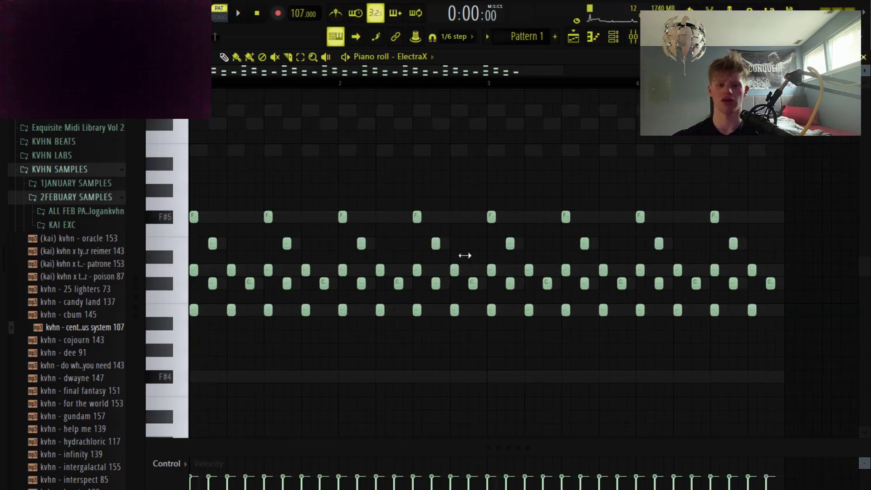
pyautogui.press('space')
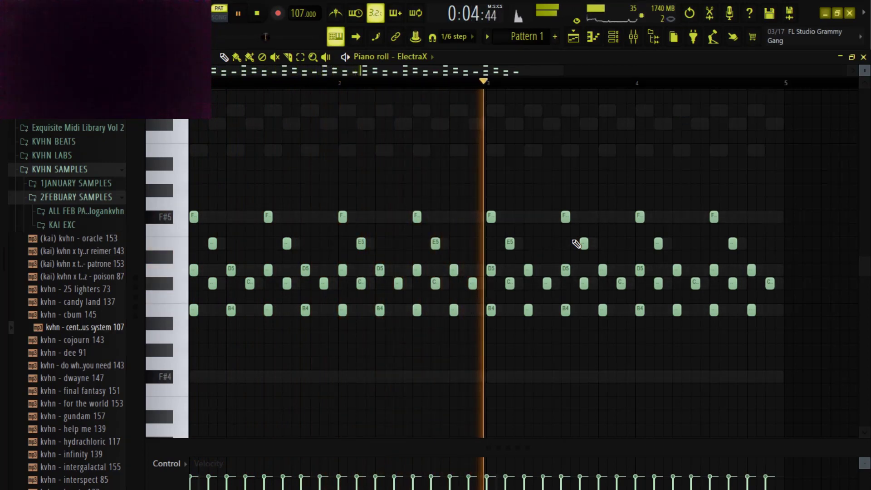
pyautogui.press('space')
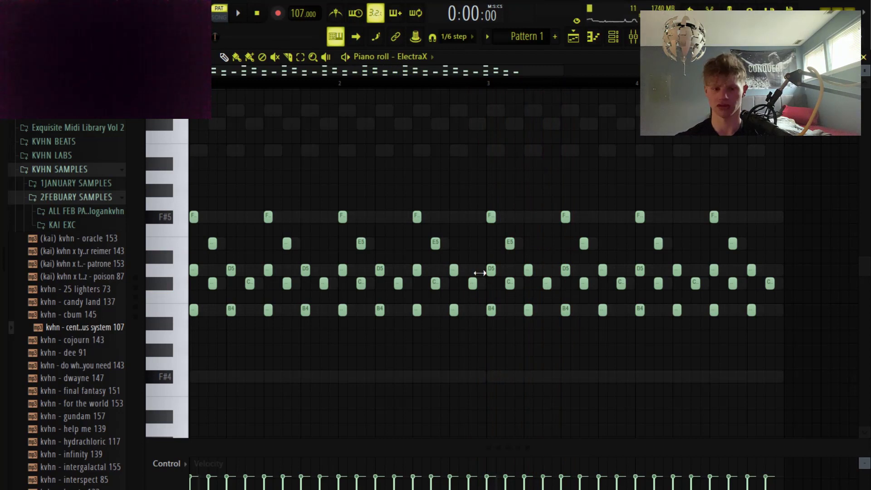
# - Try flattening all ElectraX notes to C5, play the rhythm on that single pitch, and undo the change
pyautogui.hotkey('alt', 'l')
pyautogui.press('Return')
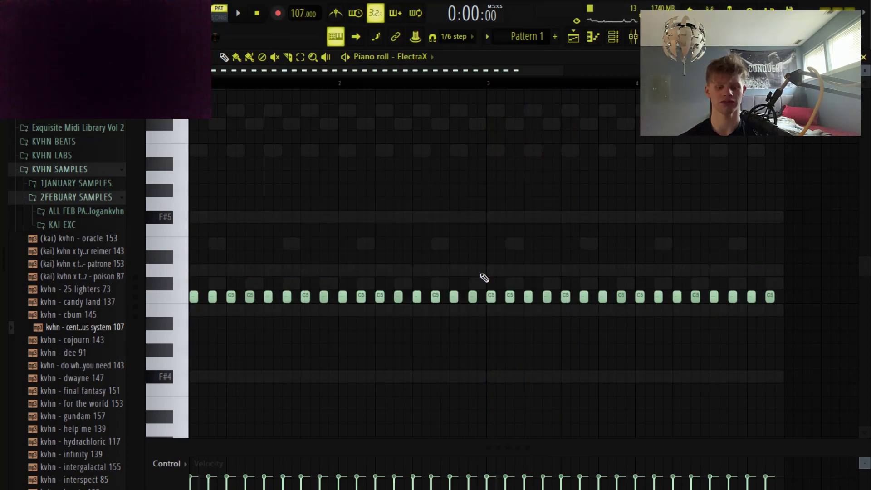
pyautogui.press('space')
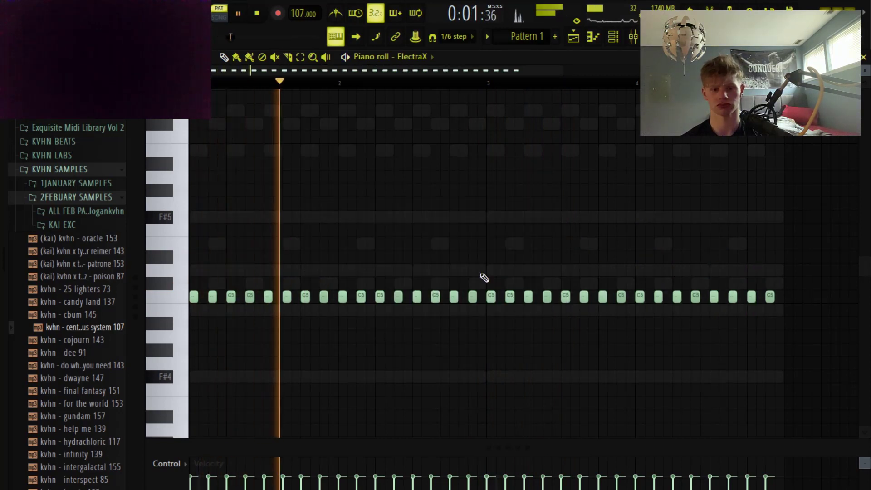
pyautogui.press('space')
pyautogui.hotkey('ctrl', 'z')
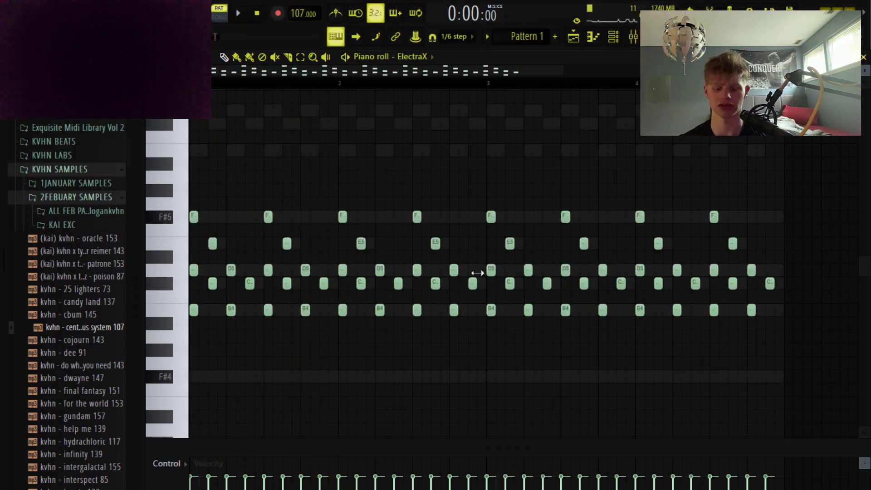
# - Open the ElectraX #5 plugin, move its window clear of the channel rack, and open that channel's piano roll
pyautogui.press('F7')
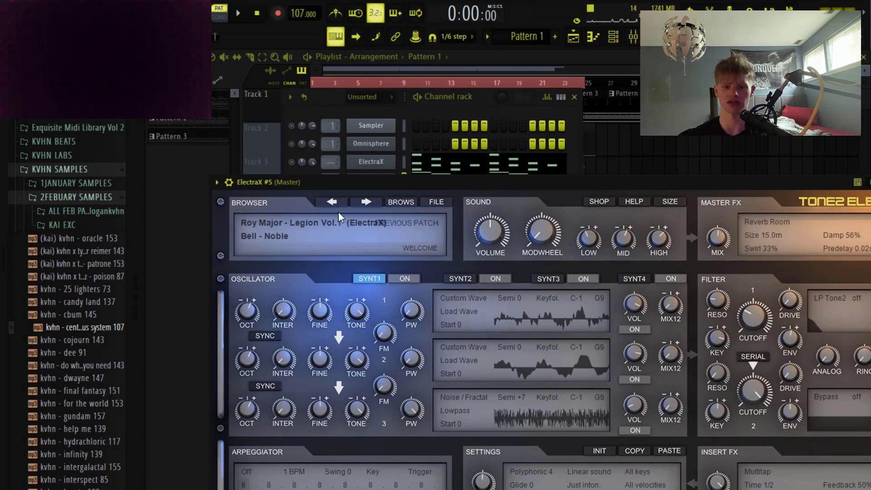
pyautogui.moveTo(272, 182); pyautogui.dragTo(276, 201)
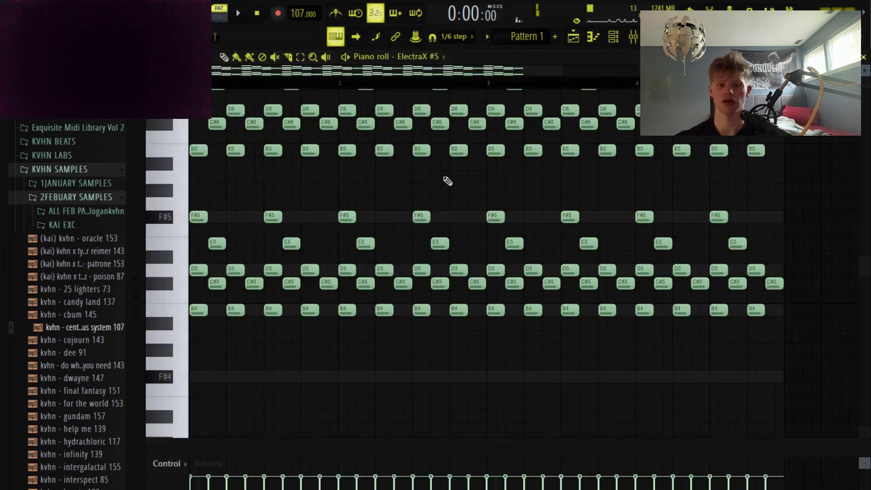
pyautogui.click(447, 182)
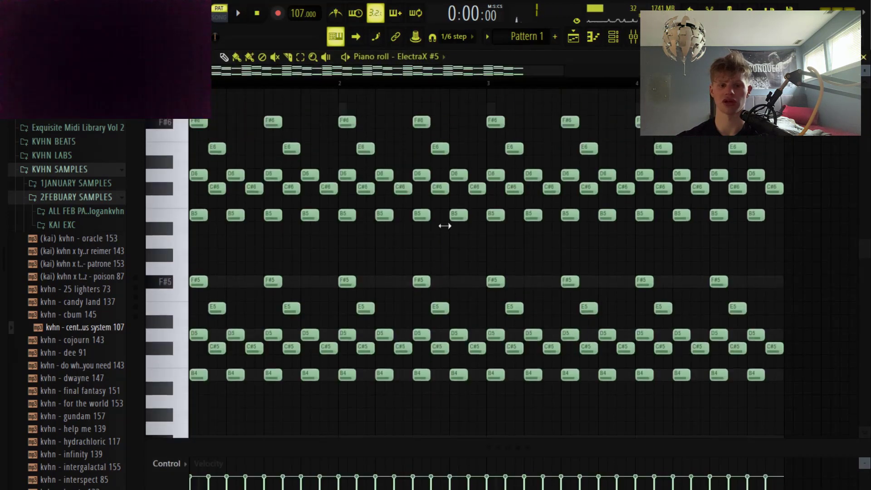
# - Examine the upper and lower octave layers of the ElectraX #5 notes and play them back
pyautogui.scroll(4, 445, 225)
pyautogui.moveTo(812, 288); pyautogui.dragTo(189, 144)
pyautogui.moveTo(208, 176); pyautogui.dragTo(211, 175)
pyautogui.click(229, 159)
pyautogui.scroll(-3, 579, 313)
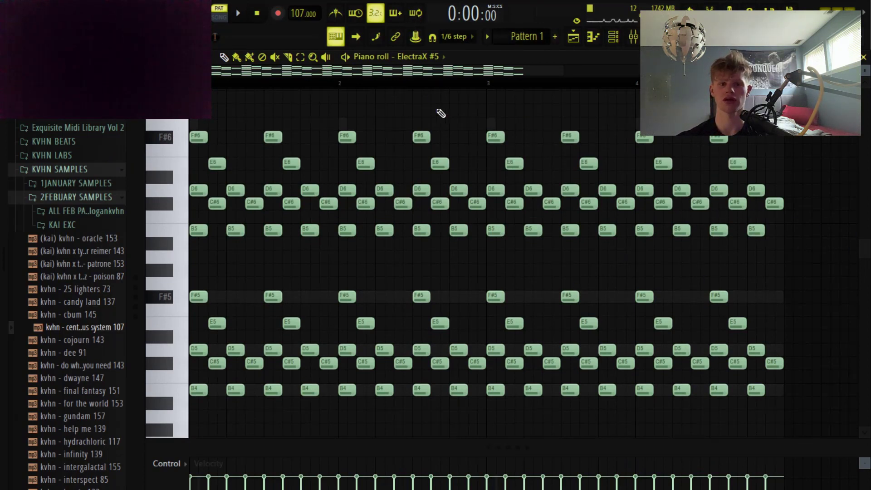
pyautogui.press('space')
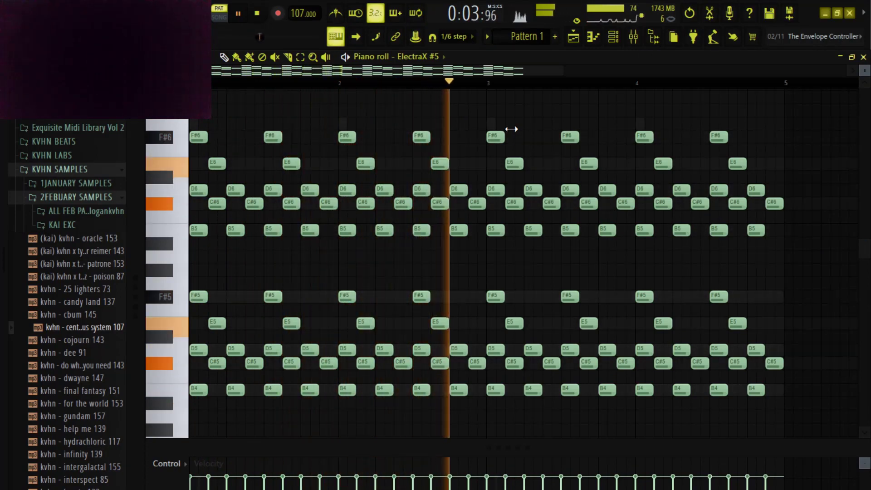
pyautogui.press('space')
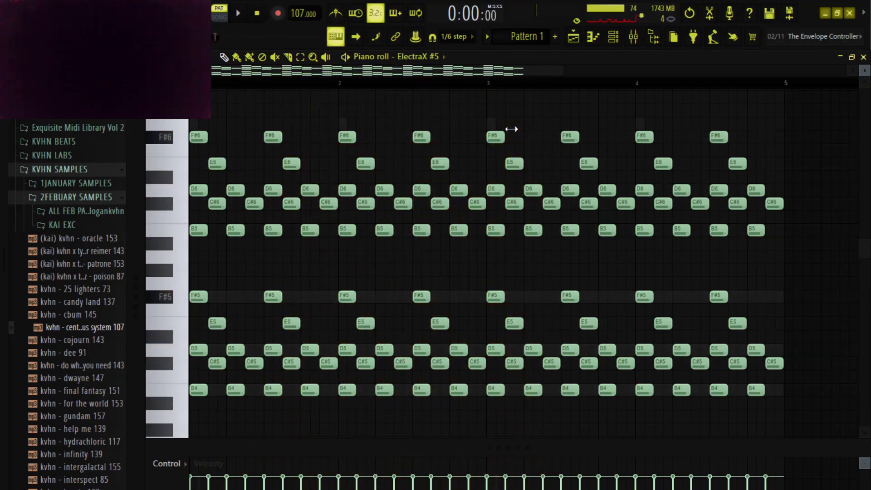
# - Return to the channel rack, move the ElectraX #5 window out of the way, and open the Omnisphere #2 piano roll
pyautogui.press('F7')
pyautogui.moveTo(537, 198); pyautogui.dragTo(540, 232)
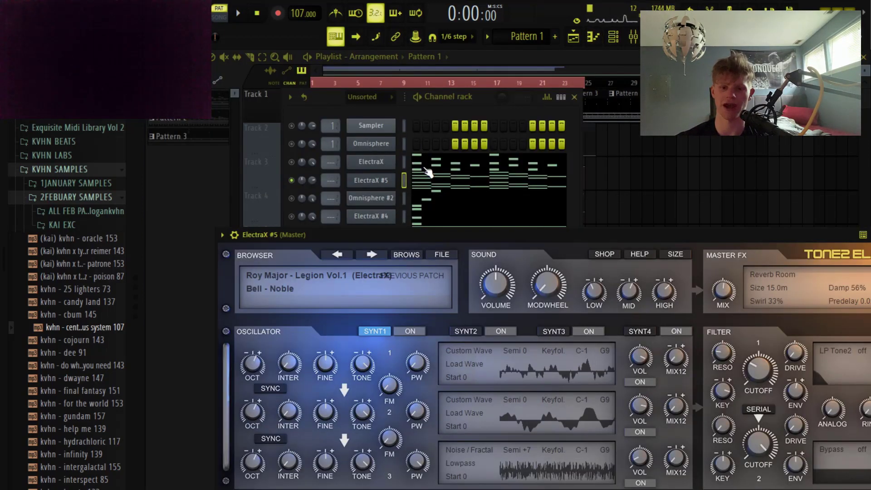
pyautogui.click(437, 203)
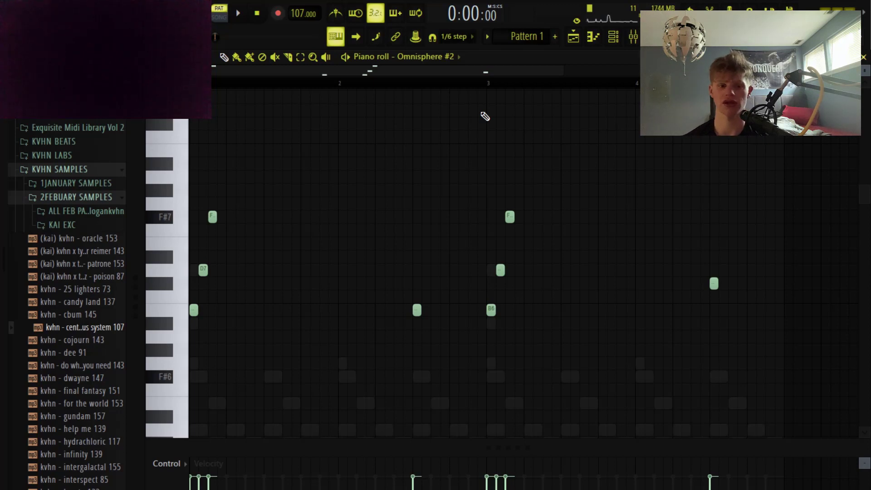
# - Transpose the Omnisphere #2 notes down one octave to compare them with the other melodies, and move them back up
pyautogui.scroll(-3, 454, 120)
pyautogui.keyDown('ctrl'); pyautogui.scroll(-1, 470, 114); pyautogui.keyUp('ctrl')
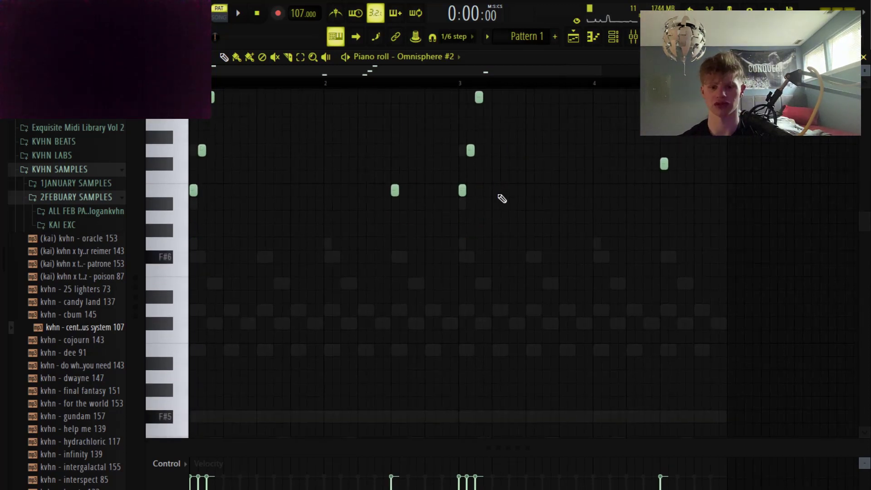
pyautogui.hotkey('ctrl', 'Down')
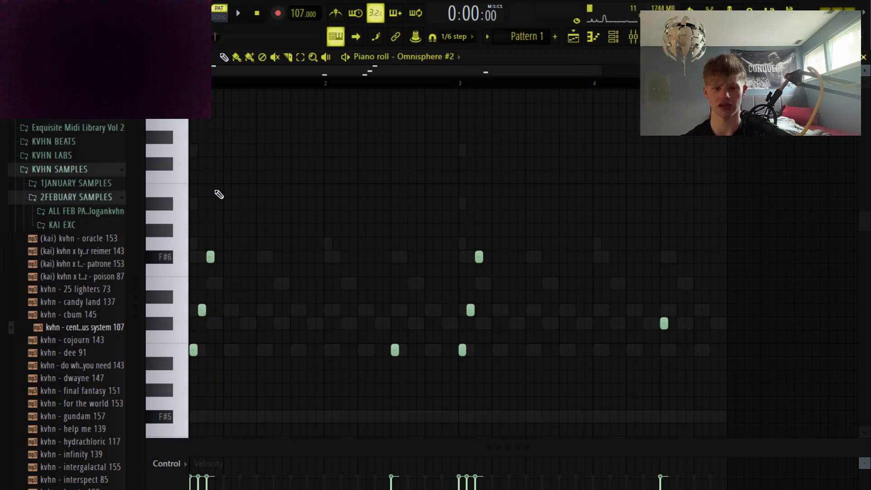
pyautogui.hotkey('ctrl', 'Up')
pyautogui.scroll(1, 226, 190)
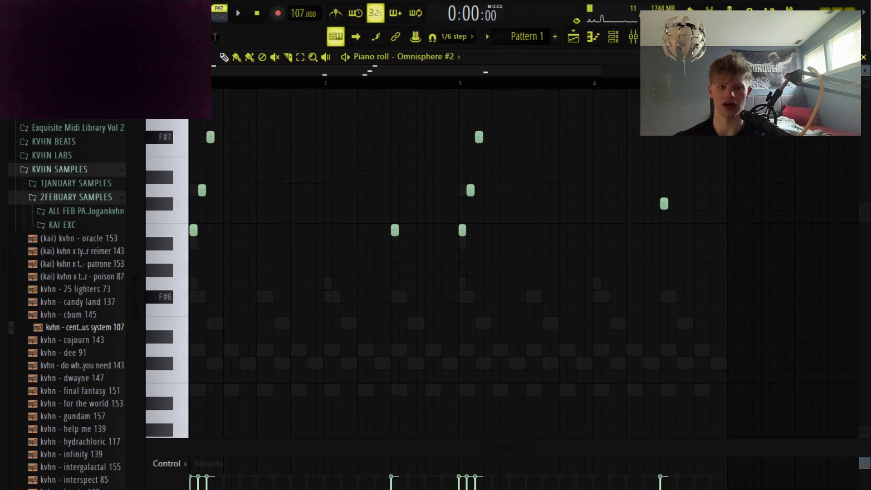
# - Play the Omnisphere #2 counter-melody from the start of the pattern
pyautogui.click(177, 57)
pyautogui.click(372, 161)
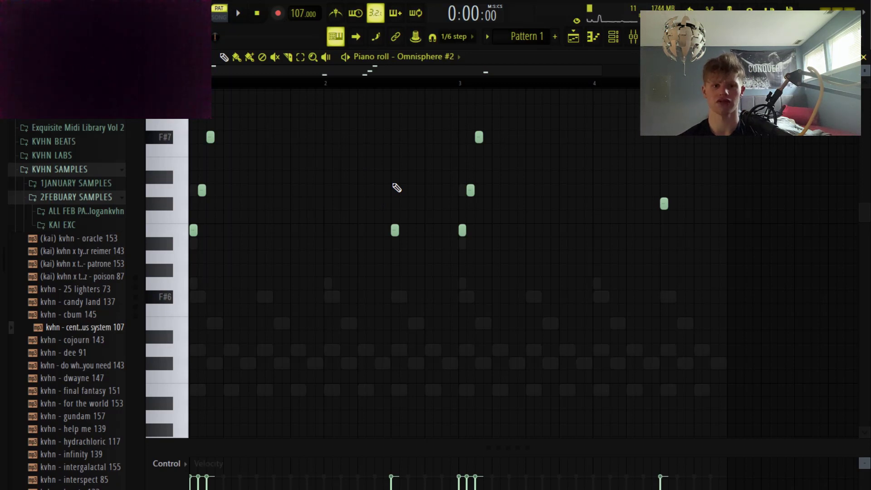
pyautogui.press('space')
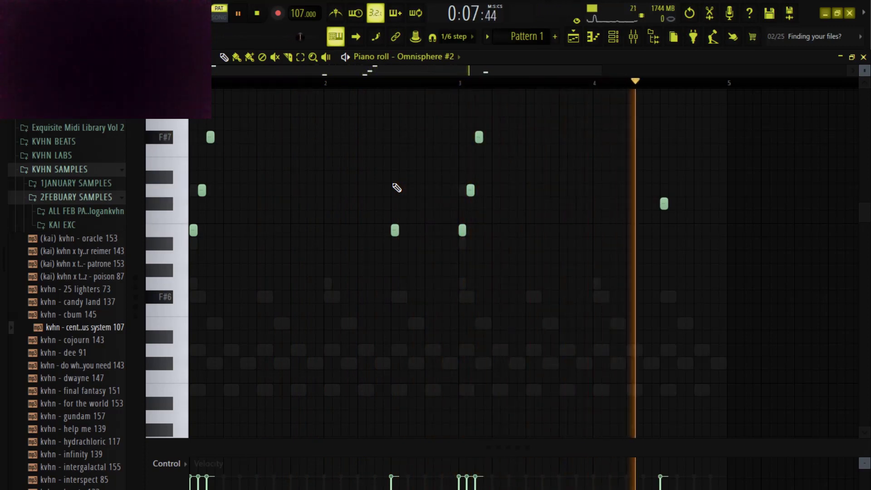
pyautogui.press('space')
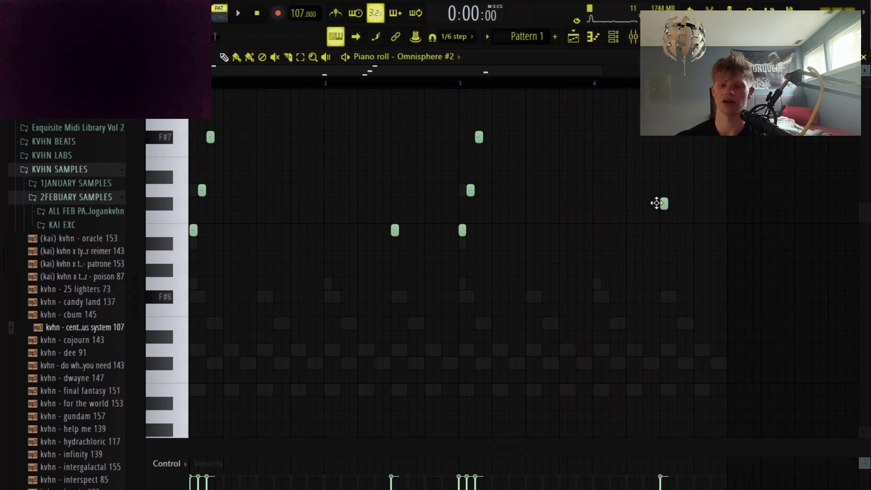
# - Open the ElectraX #4 plugin from the channel rack and move its window below the channel list
pyautogui.press('F6')
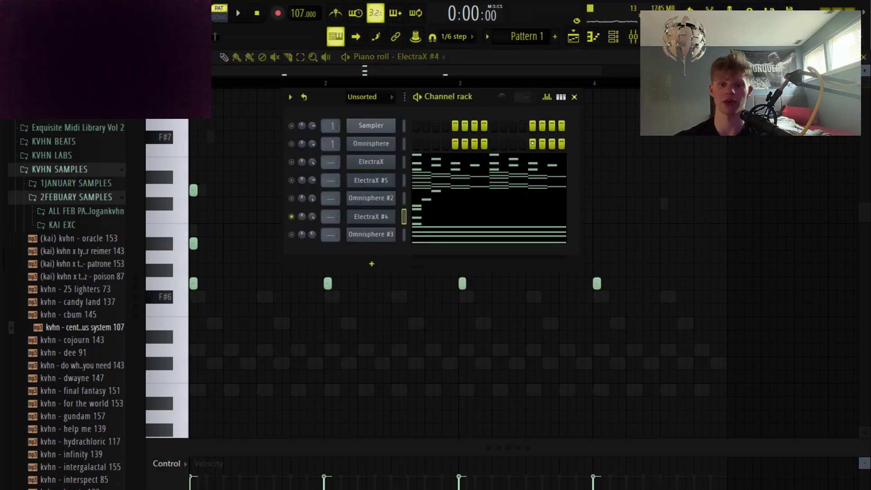
pyautogui.click(389, 217)
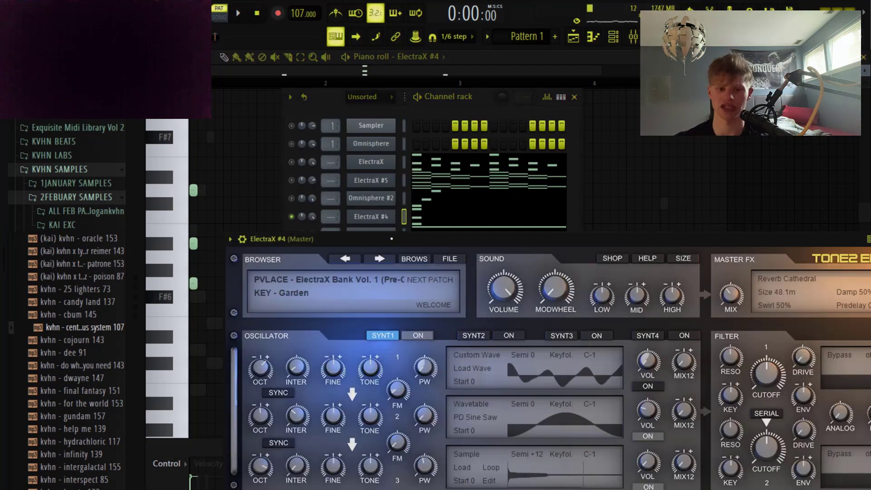
pyautogui.moveTo(391, 249); pyautogui.dragTo(369, 261)
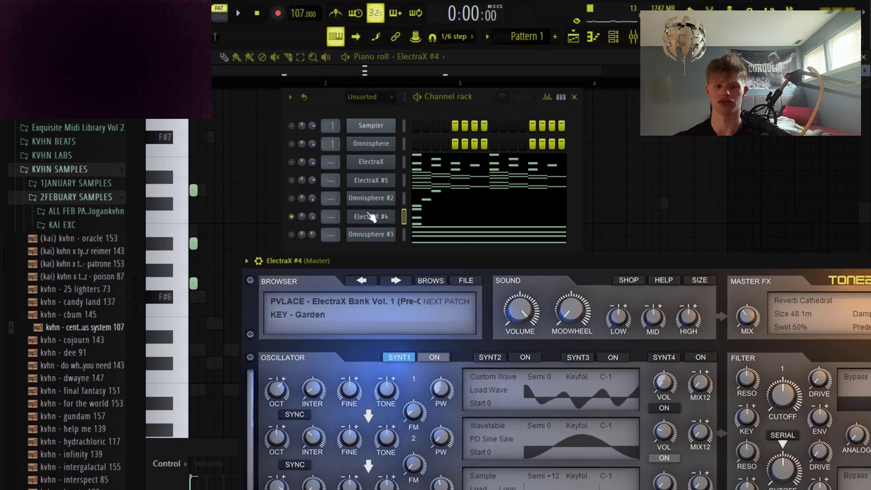
# - Bring the ElectraX #4 piano roll to the front and play its notes in Pattern 1
pyautogui.click(213, 178)
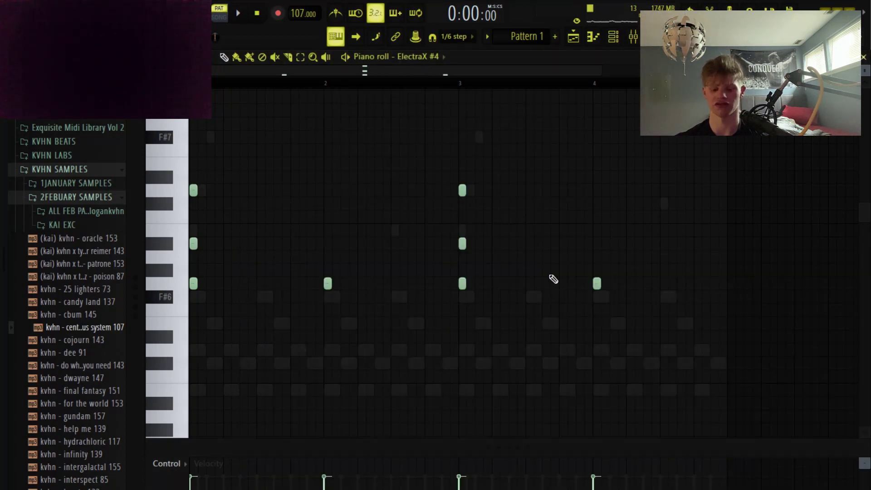
pyautogui.press('space')
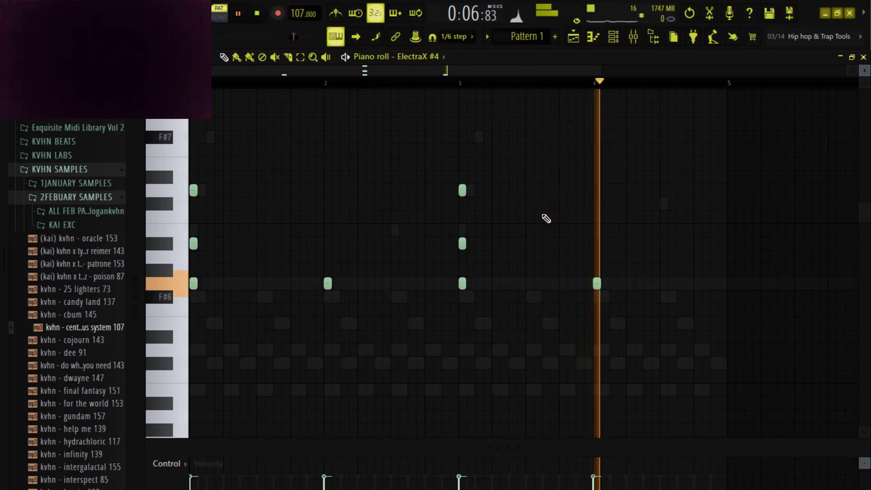
pyautogui.press('space')
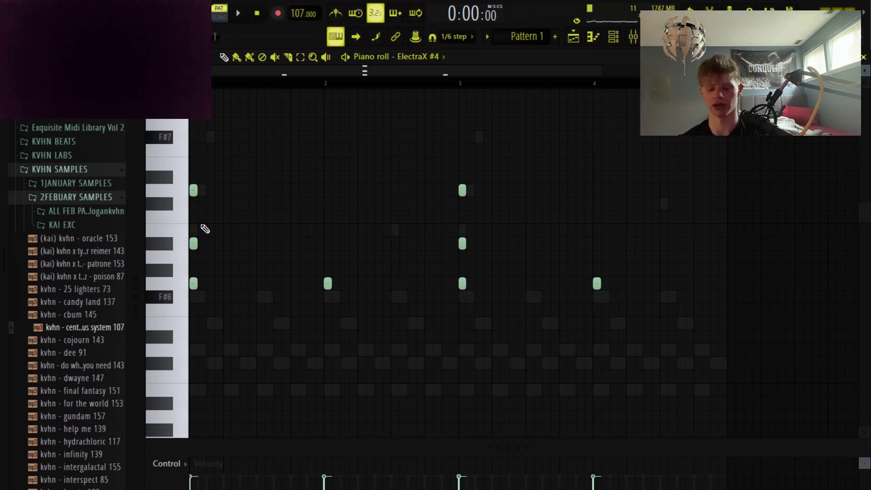
# - Switch to the playlist and examine the audio clips on Track 4 up close
pyautogui.press('F5')
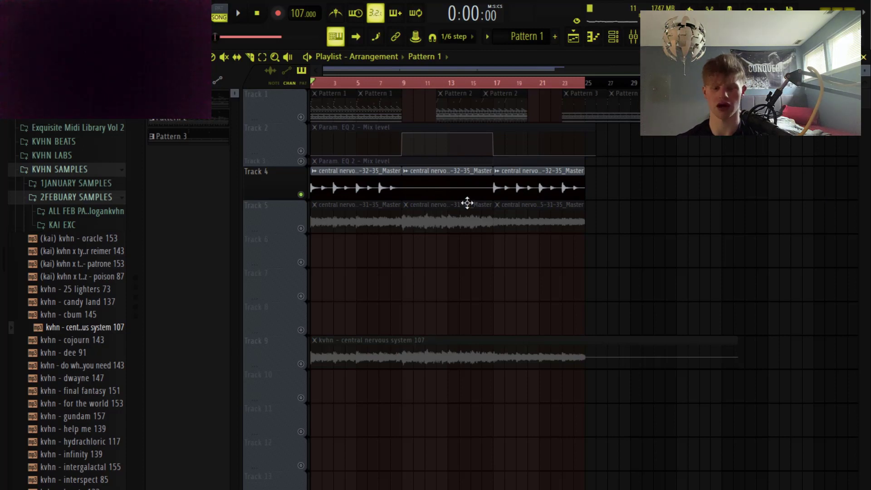
pyautogui.moveTo(472, 265); pyautogui.dragTo(312, 90)
pyautogui.doubleClick(467, 286)
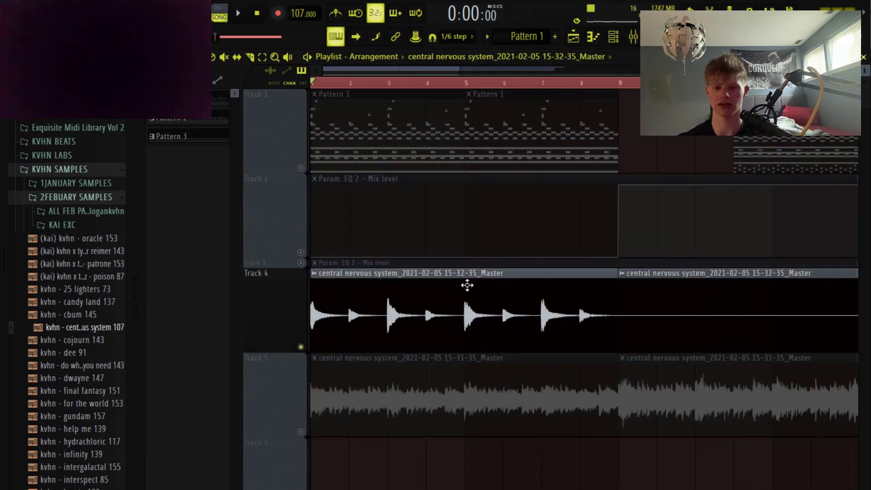
pyautogui.press('Escape')
# - Open the Omnisphere #3 plugin from the channel rack to show its preset, close it, and play the channel alone in Pattern 1
pyautogui.press('F6')
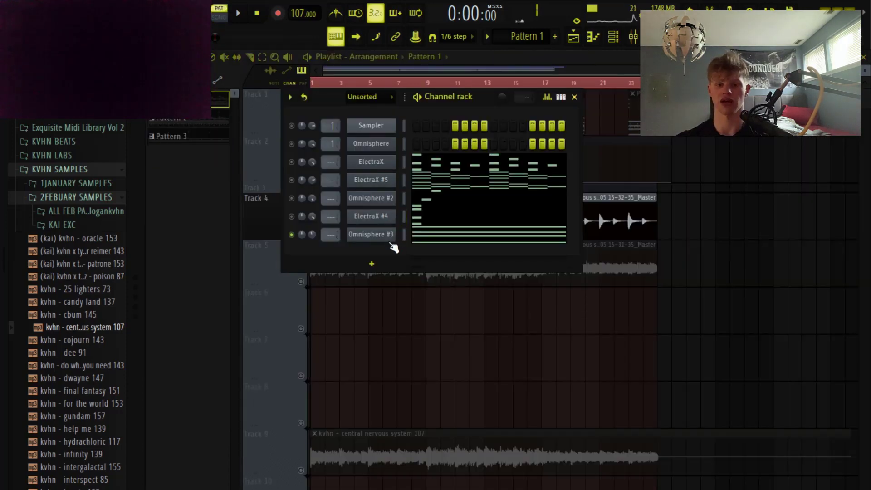
pyautogui.click(384, 235)
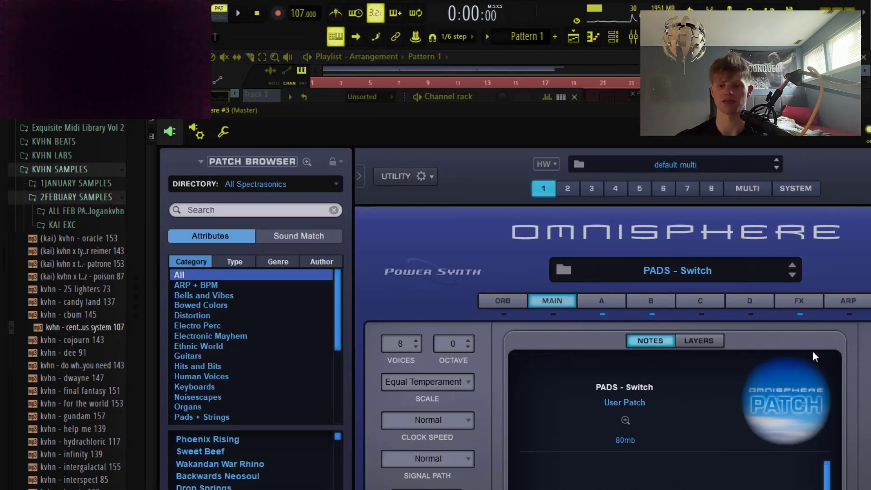
pyautogui.moveTo(817, 110); pyautogui.dragTo(554, 135)
pyautogui.click(732, 137)
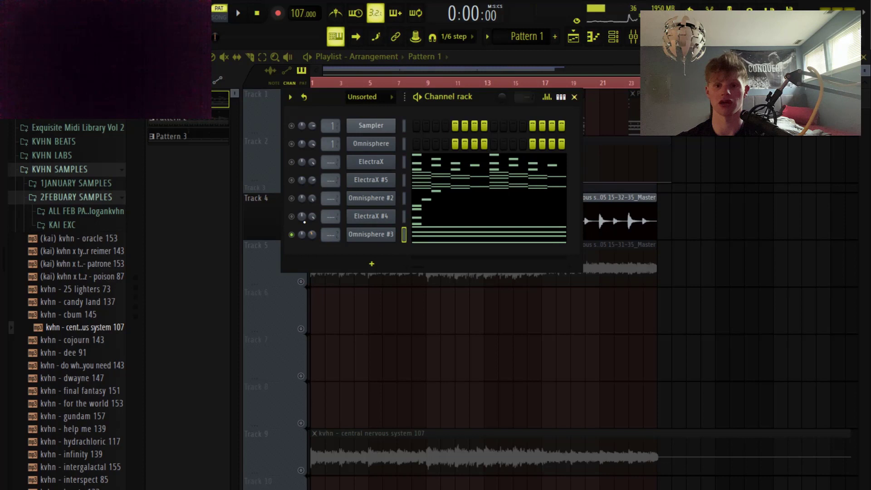
pyautogui.press('space')
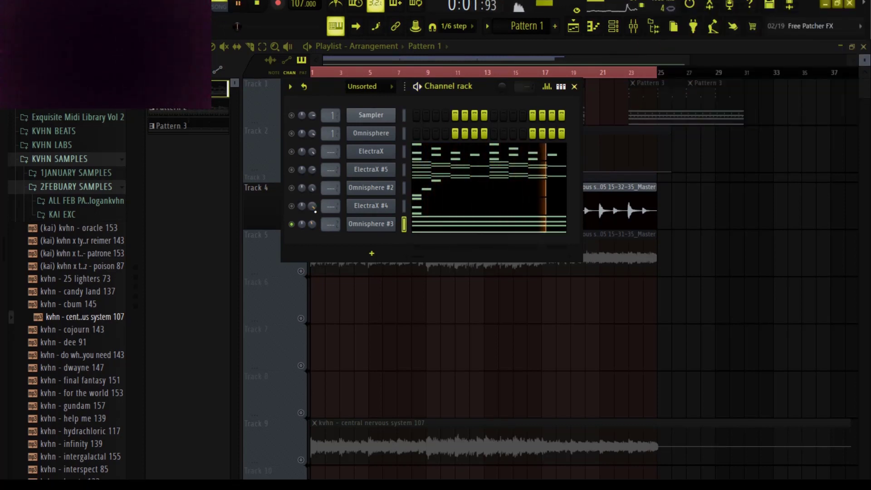
pyautogui.press('space')
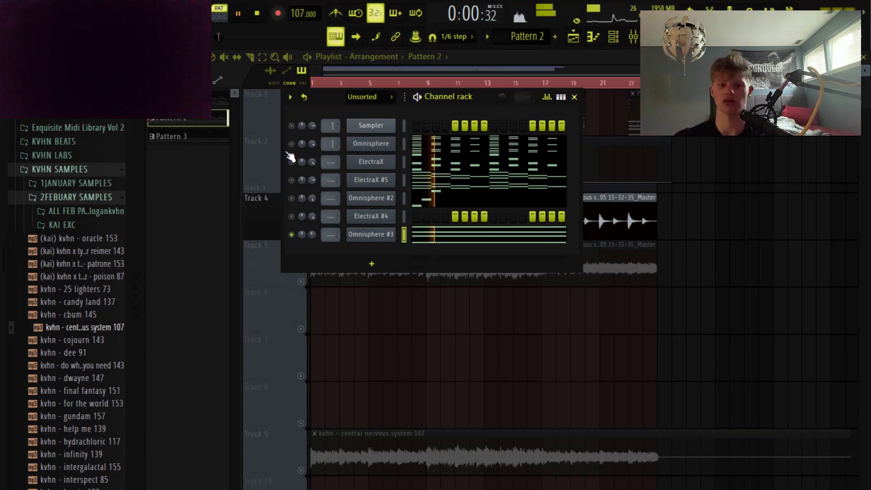
# - Switch to Pattern 2, solo the Omnisphere channel, and open its plugin window briefly to show the preset
pyautogui.press('KP_Add')
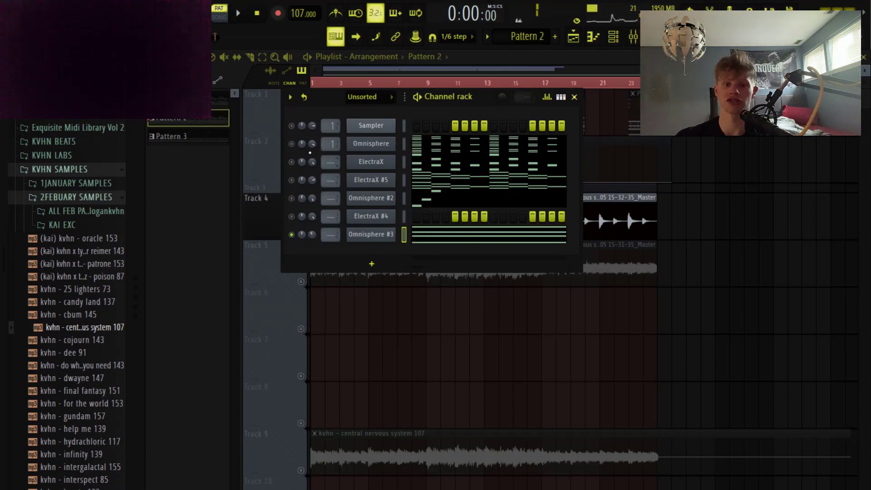
pyautogui.rightClick(296, 159)
pyautogui.press('Escape')
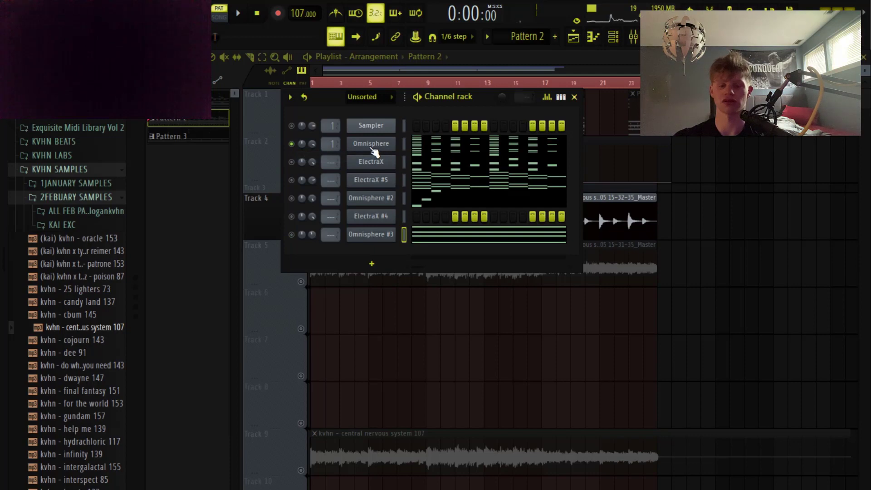
pyautogui.click(371, 144)
pyautogui.moveTo(364, 124); pyautogui.dragTo(82, 131)
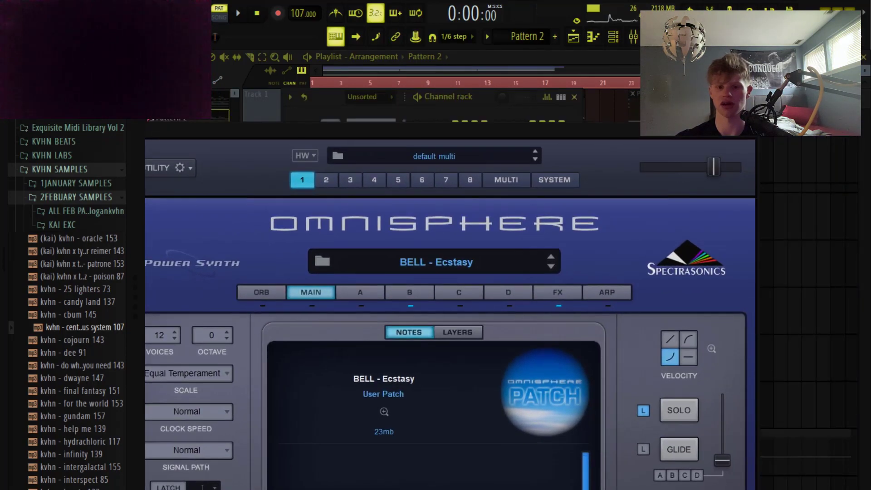
pyautogui.click(754, 140)
# - Look through the Omnisphere notes across the octaves in the Pattern 2 piano roll and play them
pyautogui.click(502, 146)
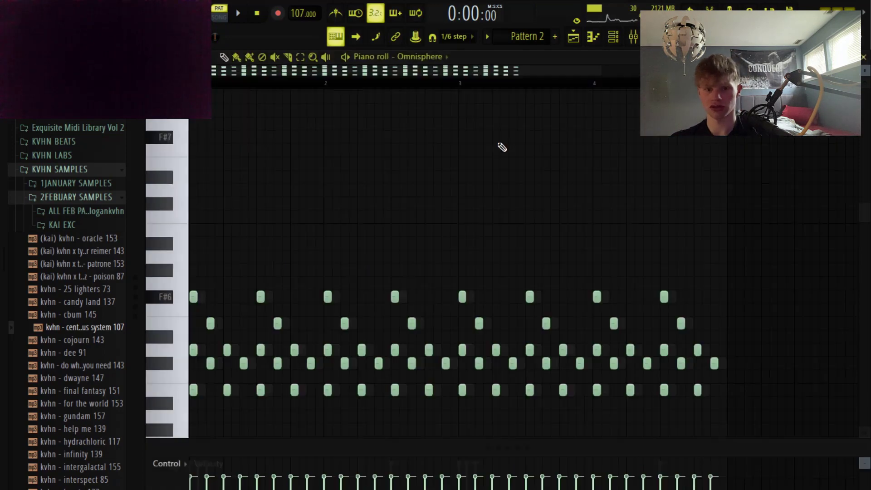
pyautogui.scroll(2, 562, 238)
pyautogui.scroll(-7, 511, 272)
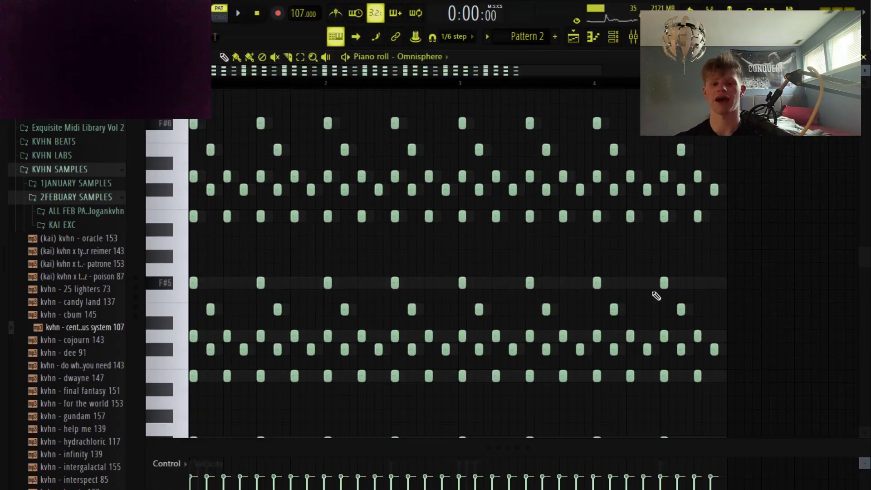
pyautogui.scroll(-3, 746, 348)
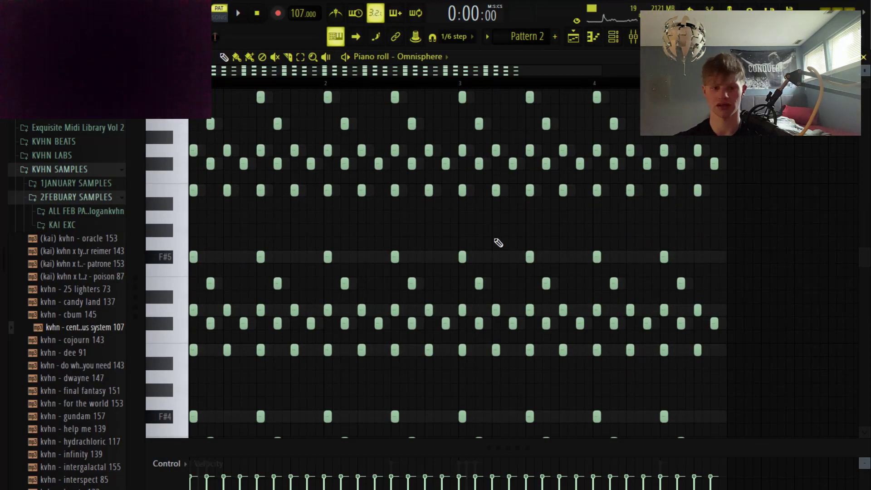
pyautogui.scroll(1, 374, 238)
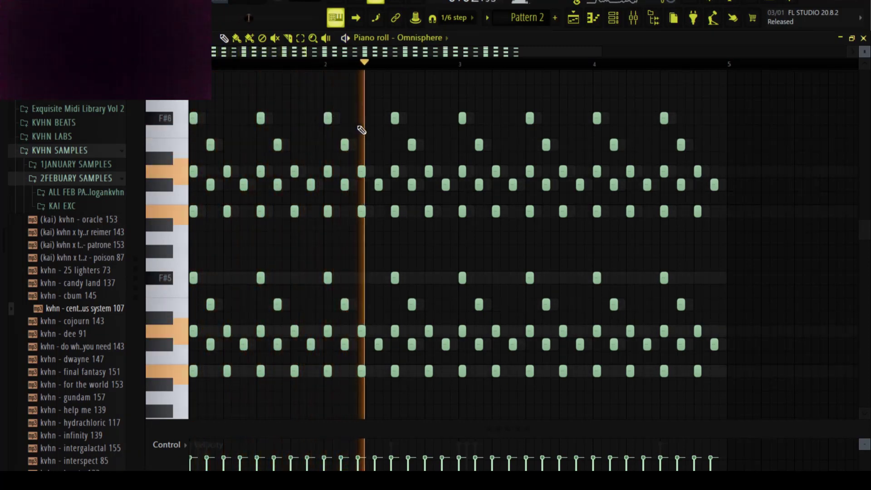
pyautogui.press('space')
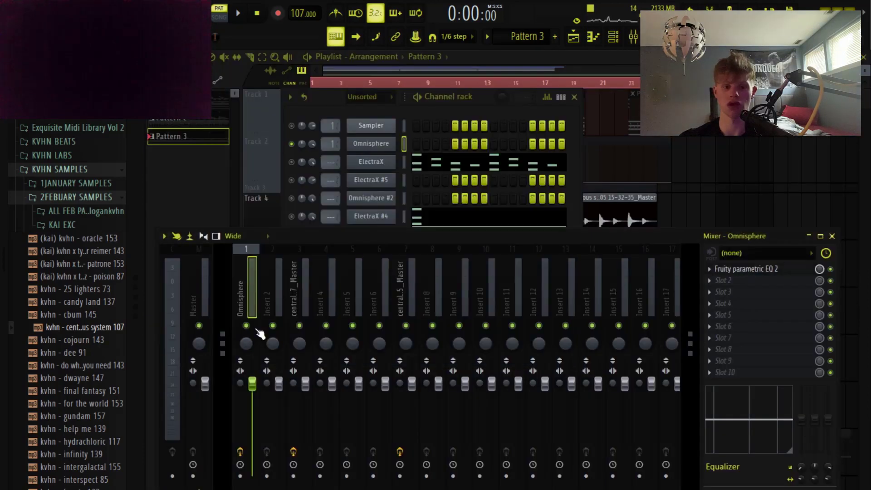
# - Select the third mixer track and inspect the curve of its second Fruity parametric EQ 2
pyautogui.click(282, 295)
pyautogui.click(301, 297)
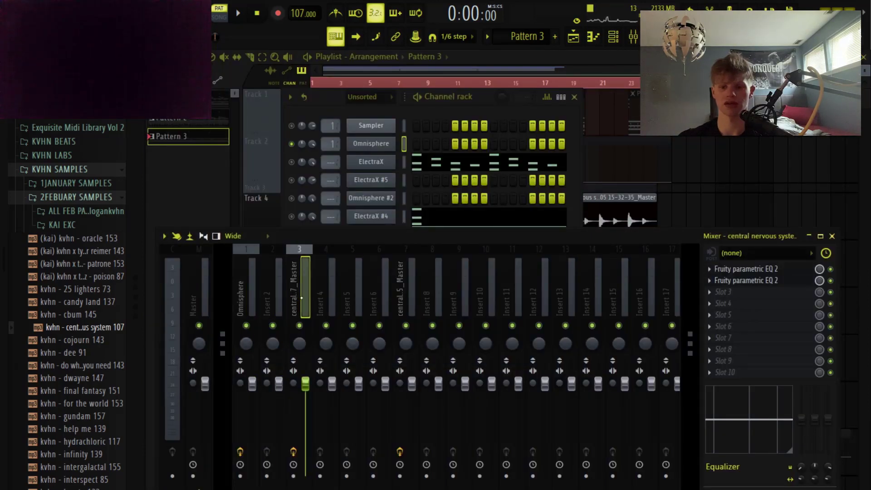
pyautogui.click(744, 280)
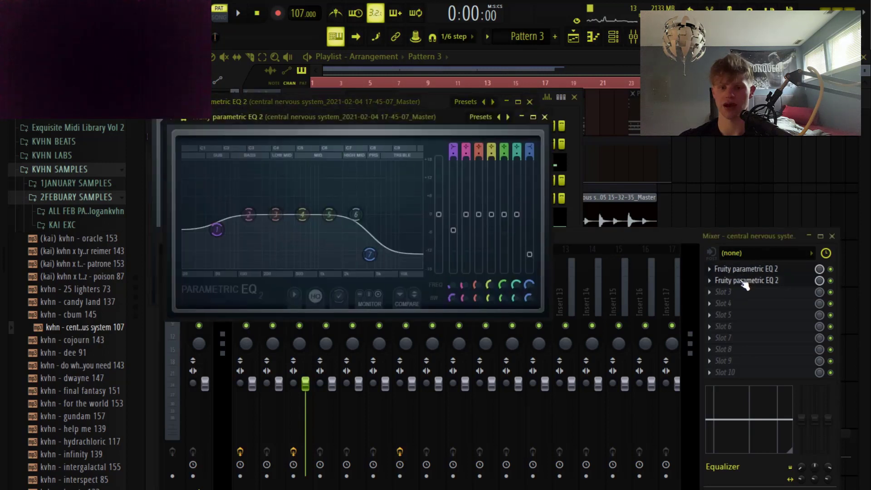
pyautogui.press('Escape')
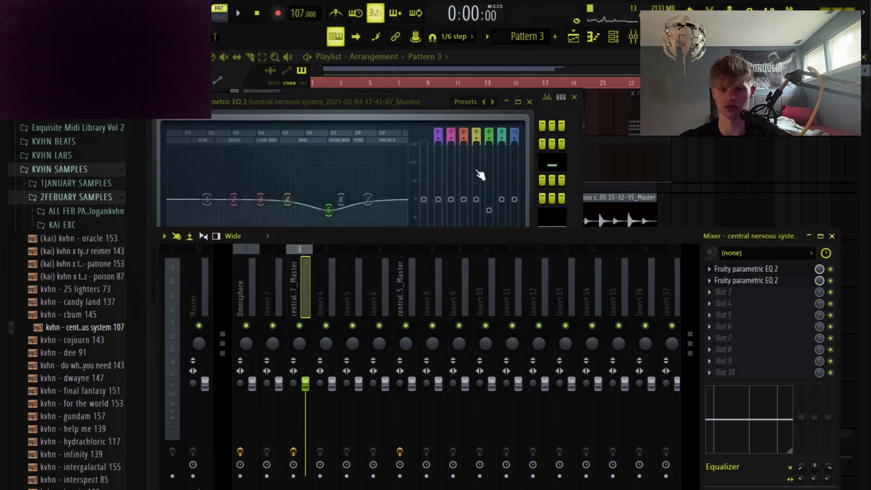
# - Check the effect slots of the seventh mixer track and its neighbours, and close the mixer to return to the playlist
pyautogui.click(345, 310)
pyautogui.click(373, 299)
pyautogui.click(403, 286)
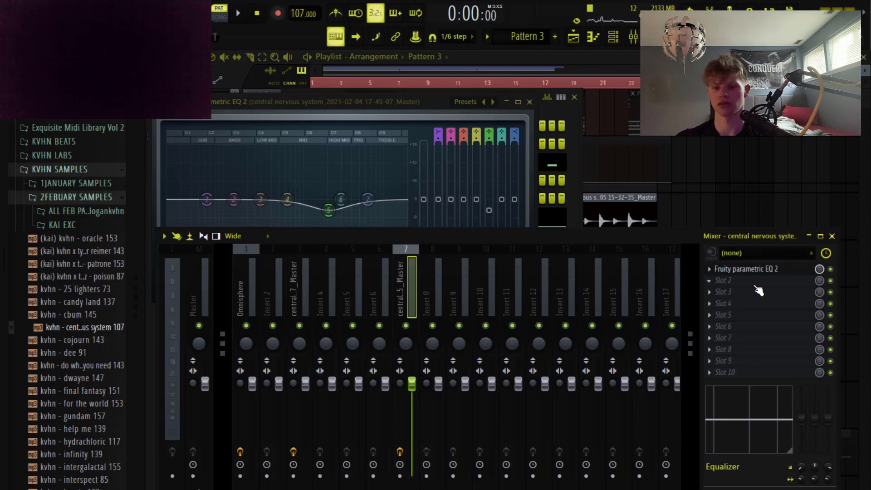
pyautogui.press('Right')
pyautogui.press('Right')
pyautogui.press('Right')
pyautogui.press('Right')
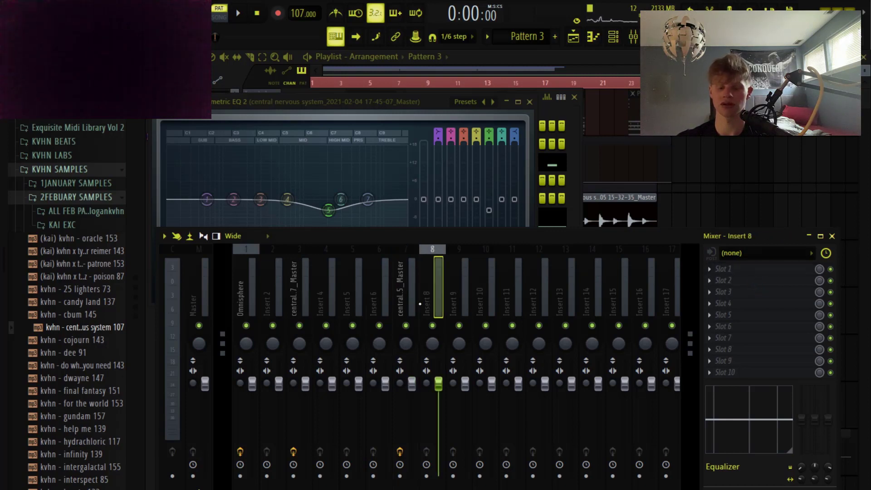
pyautogui.click(832, 236)
pyautogui.press('Escape')
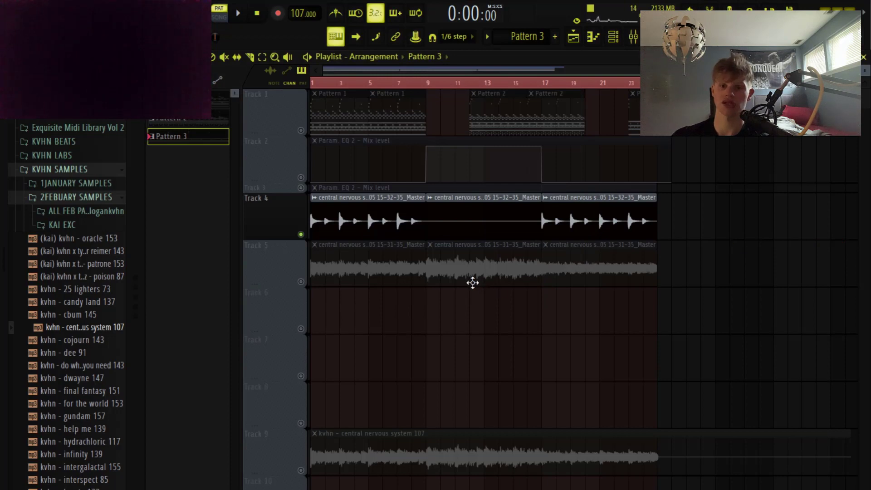
# - Unmute Track 5 and the two Param. EQ 2 mix level automation tracks in the playlist
pyautogui.click(301, 282)
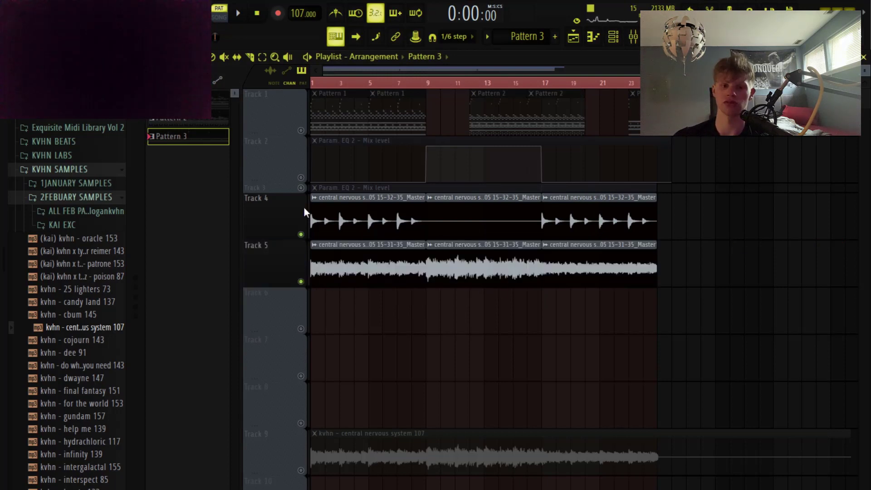
pyautogui.click(301, 187)
pyautogui.click(300, 177)
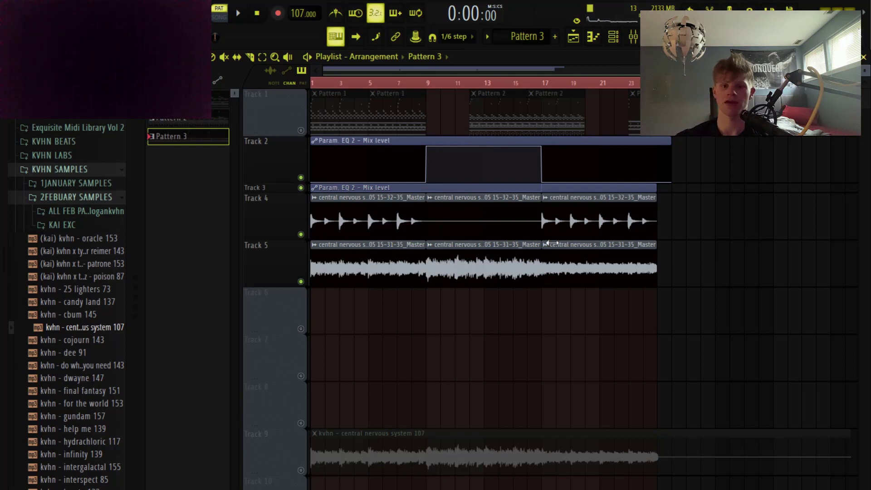
# - Solo Track 1, Track 5 and Track 4 in turn in the playlist
pyautogui.rightClick(300, 130)
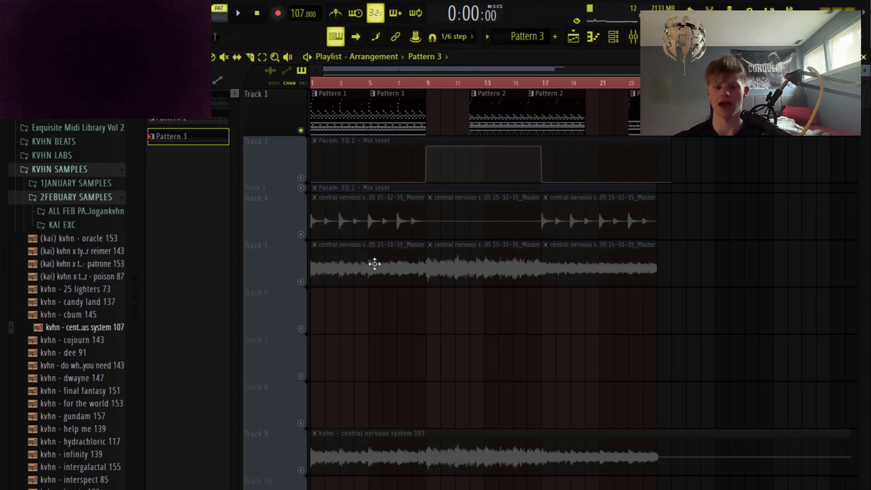
pyautogui.rightClick(302, 282)
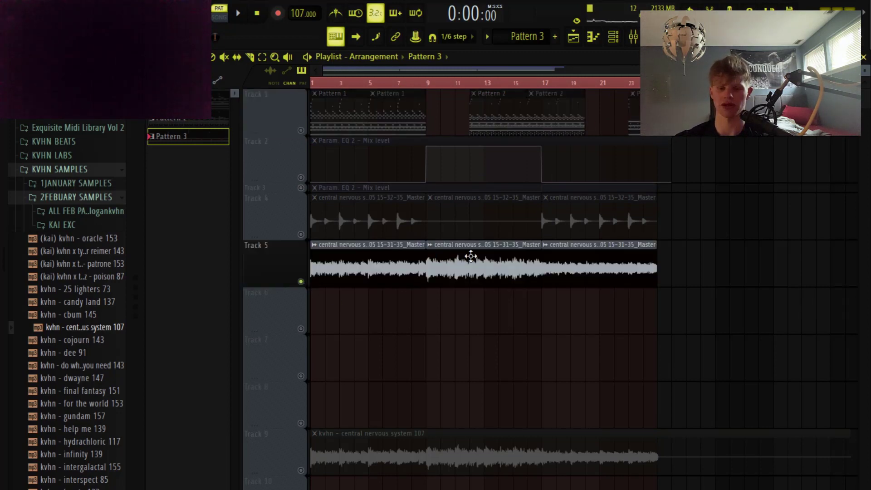
pyautogui.moveTo(471, 256)
pyautogui.mouseDown()
pyautogui.moveTo(515, 259)
pyautogui.moveTo(470, 256)
pyautogui.mouseUp()
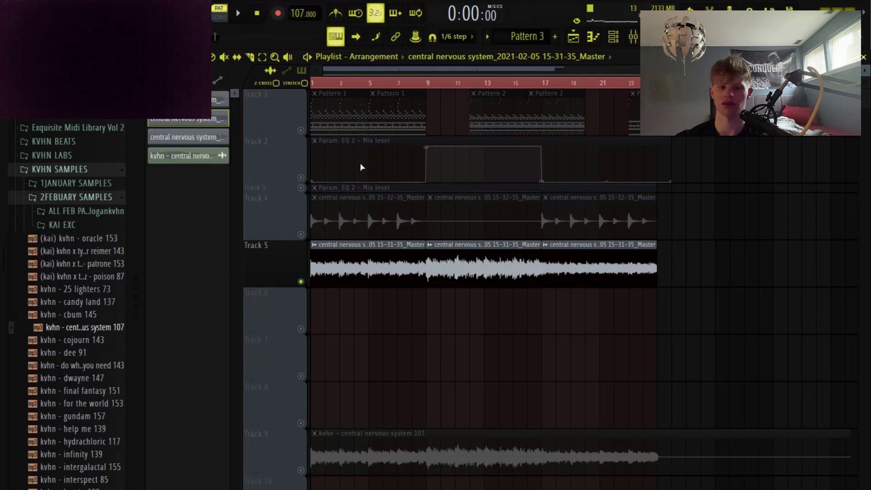
pyautogui.rightClick(300, 235)
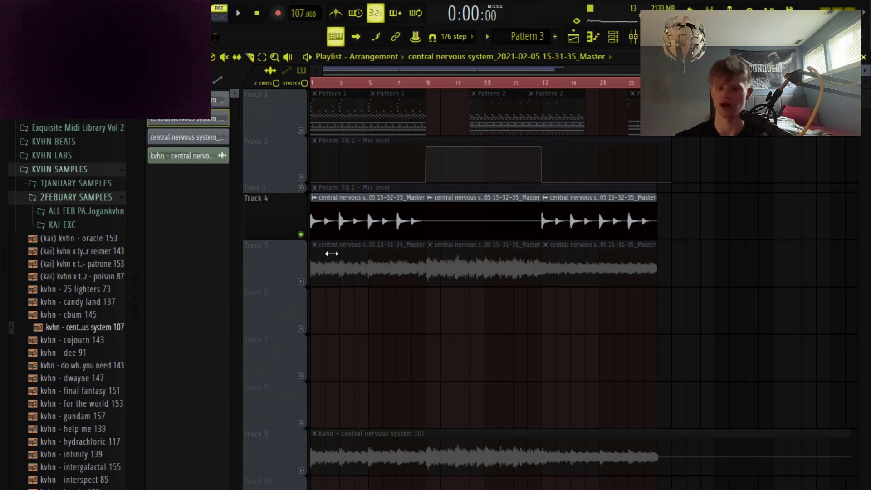
# - Unmute Tracks 5, 3 and 2 alongside Track 4 and switch playback to song mode
pyautogui.click(300, 281)
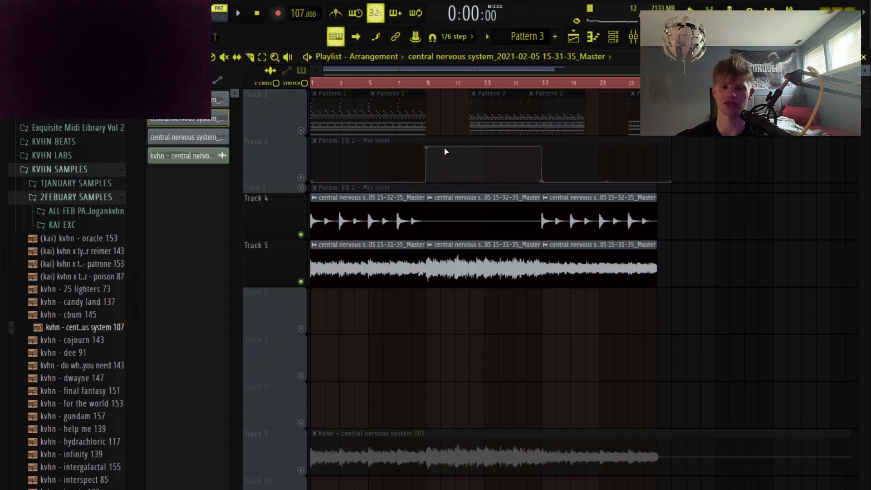
pyautogui.click(300, 187)
pyautogui.click(300, 178)
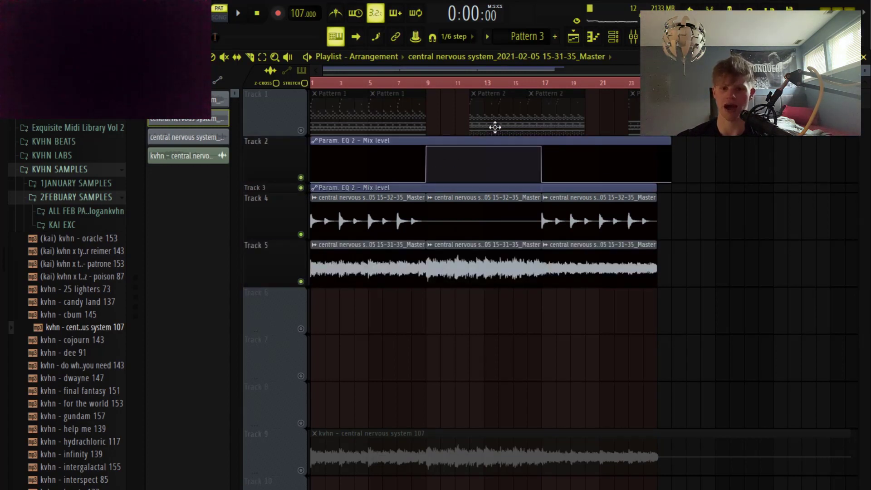
pyautogui.press('l')
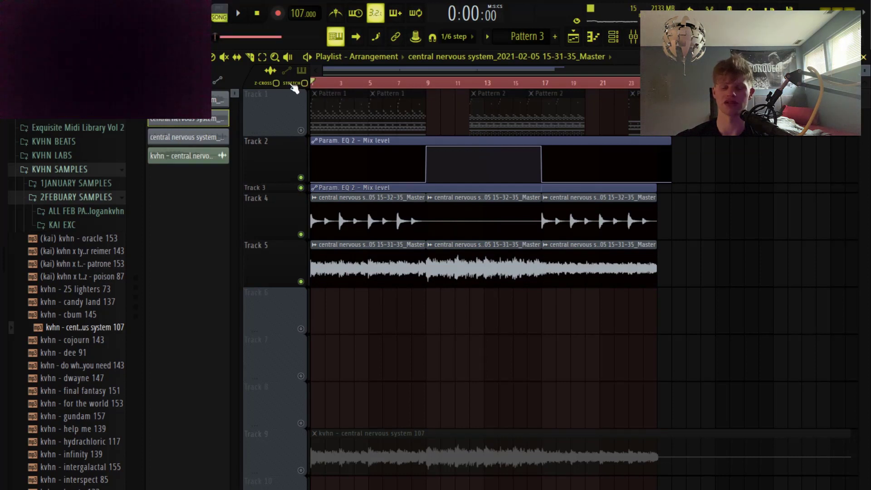